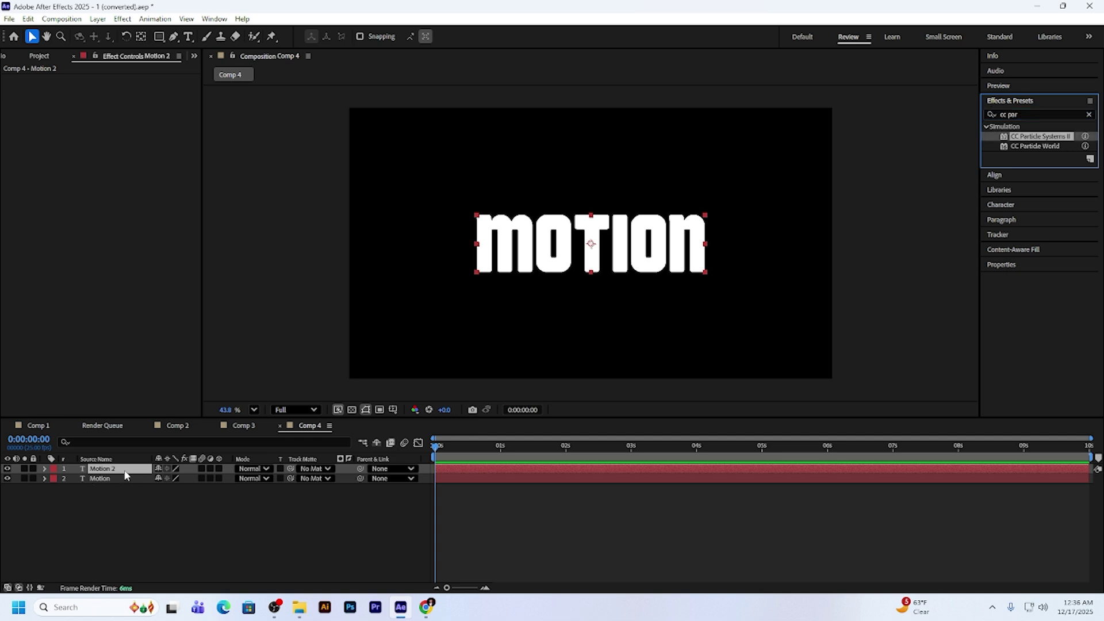
- Apply CC Particle Systems II to the Motion 2 layer and expand its Birth Rate, Producer, Physics and Particle parameters
{"action": "double_click", "coordinate": [1048, 141]}
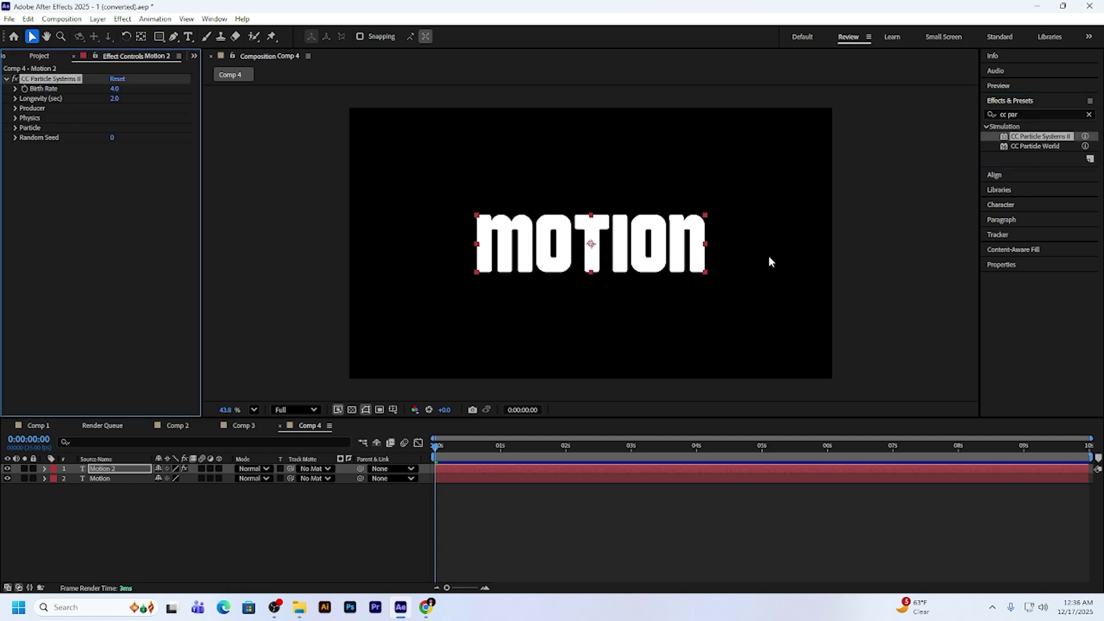
{"action": "left_click", "coordinate": [15, 98]}
{"action": "left_click", "coordinate": [15, 88]}
{"action": "left_click", "coordinate": [15, 157]}
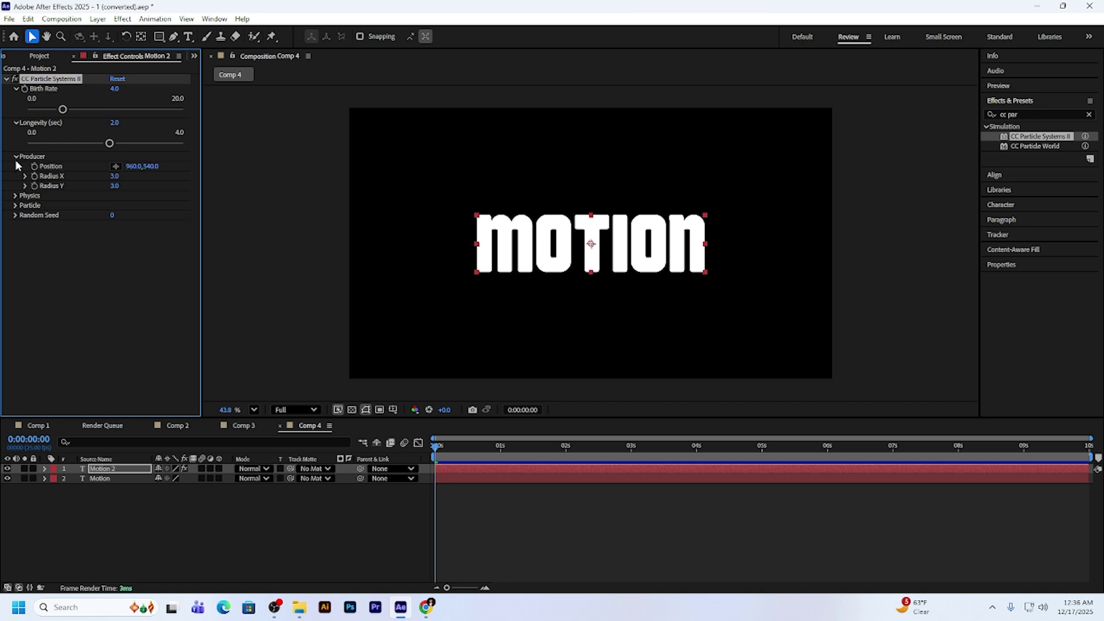
{"action": "left_click", "coordinate": [16, 206]}
{"action": "left_click", "coordinate": [15, 195]}
{"action": "left_click", "coordinate": [16, 122]}
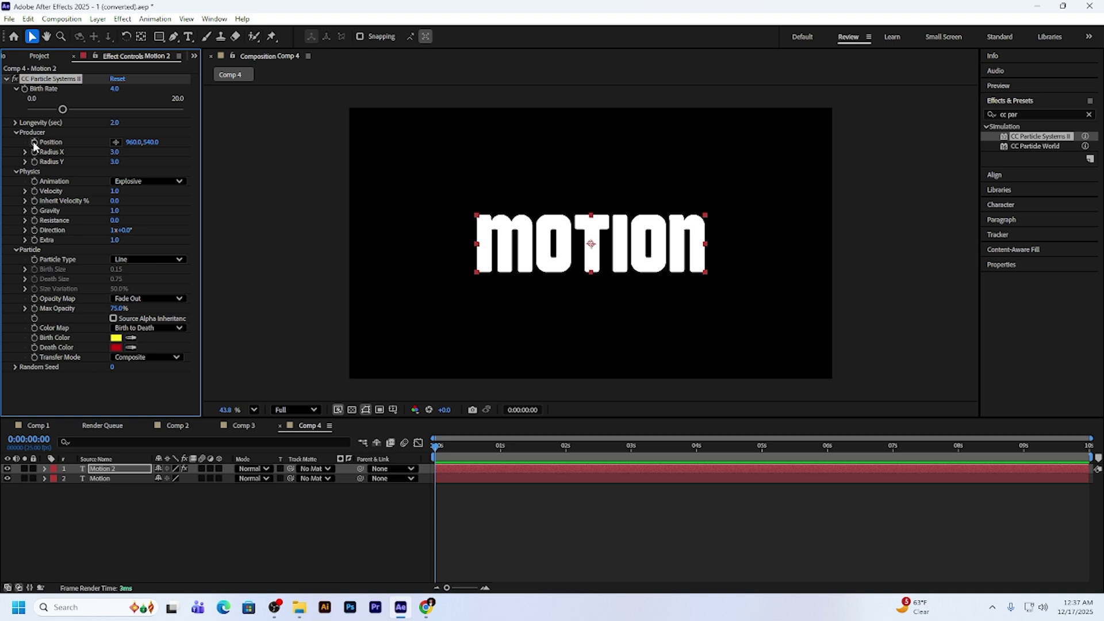
- Keyframe the particle producer's horizontal position from 0 at 0 seconds to 1920 at 2 seconds and preview the animation
{"action": "left_click", "coordinate": [133, 142]}
{"action": "type", "text": "0"}
{"action": "left_click_drag", "start_coordinate": [434, 456], "coordinate": [565, 467]}
{"action": "left_click", "coordinate": [133, 142]}
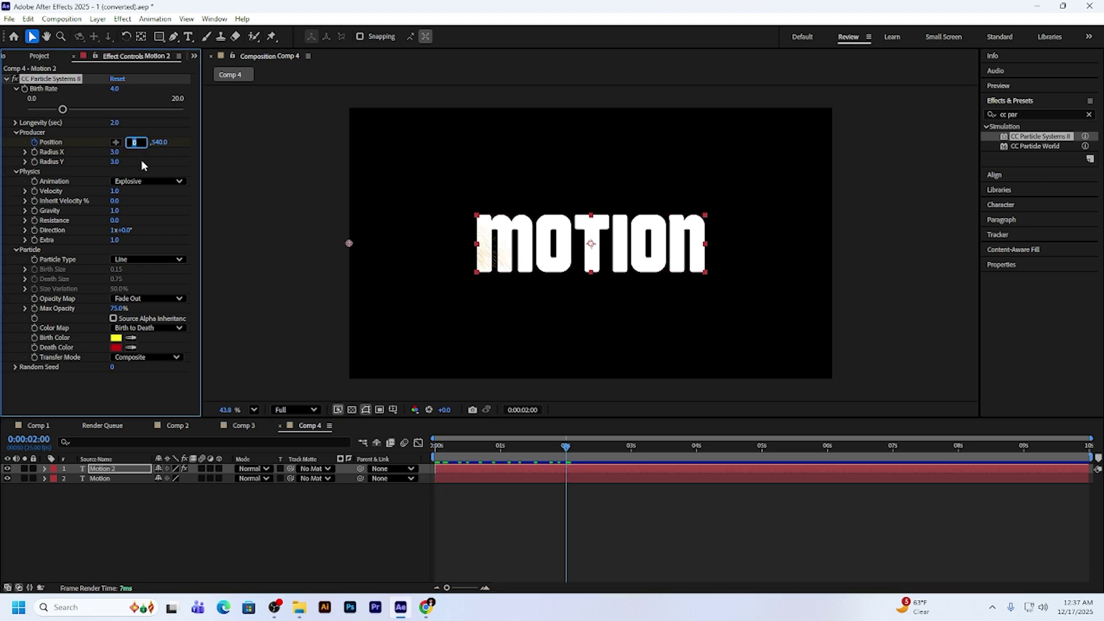
{"action": "type", "text": "920"}
{"action": "key", "text": "Return"}
{"action": "key", "text": "space"}
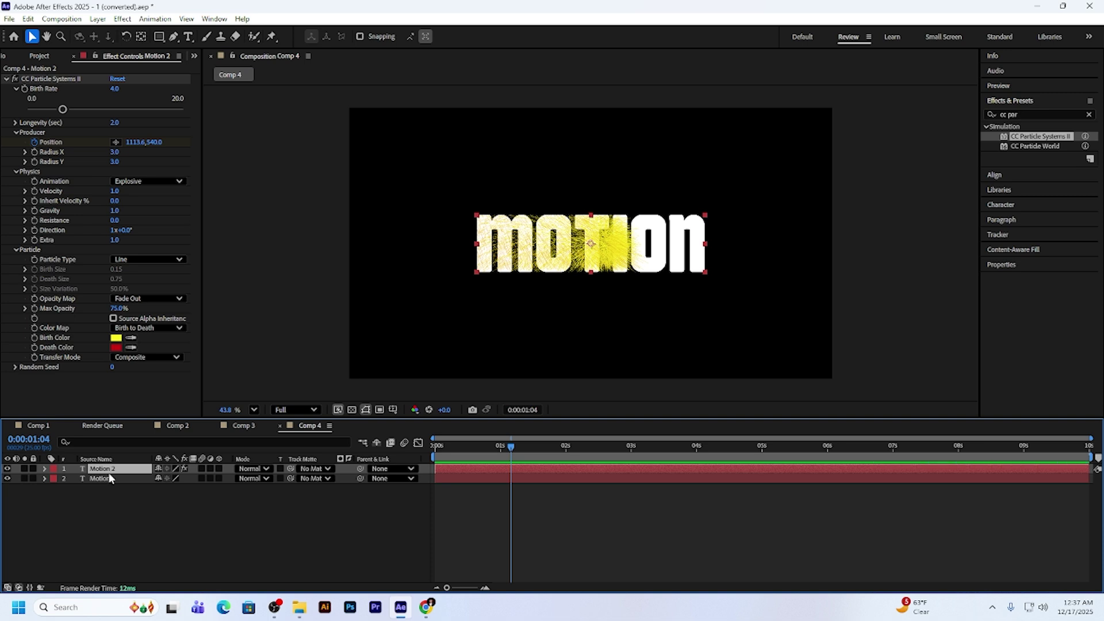
- Find the CC Composite effect and add it to Motion 2 above CC Particle Systems II
{"action": "left_click", "coordinate": [1035, 118]}
{"action": "key", "text": "BackSpace"}
{"action": "key", "text": "BackSpace"}
{"action": "key", "text": "BackSpace"}
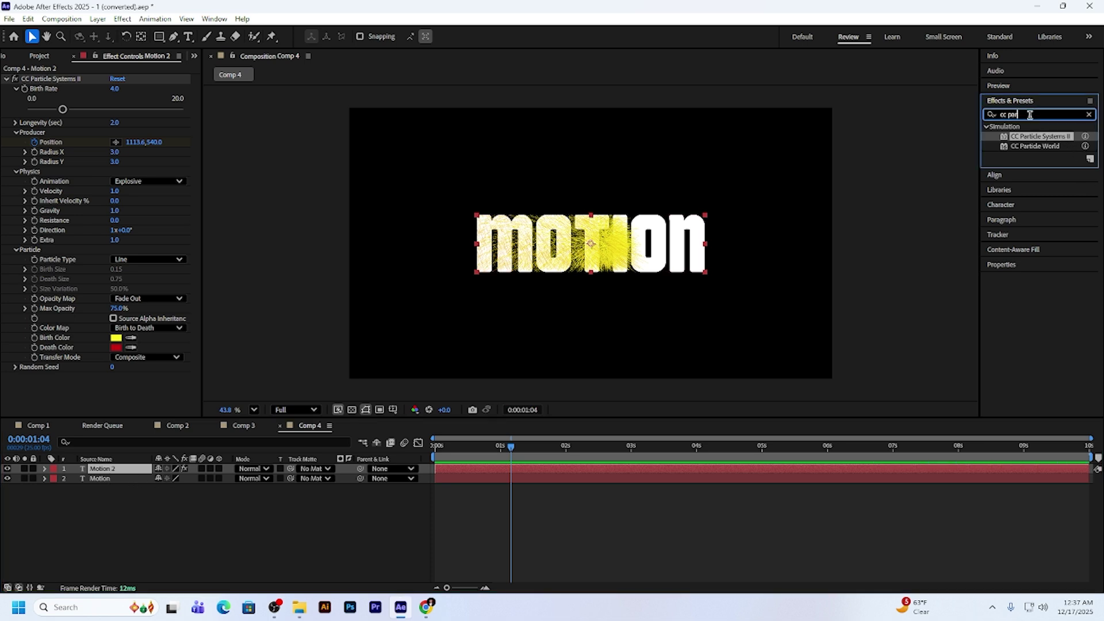
{"action": "type", "text": "co"}
{"action": "left_click_drag", "start_coordinate": [1039, 142], "coordinate": [65, 78]}
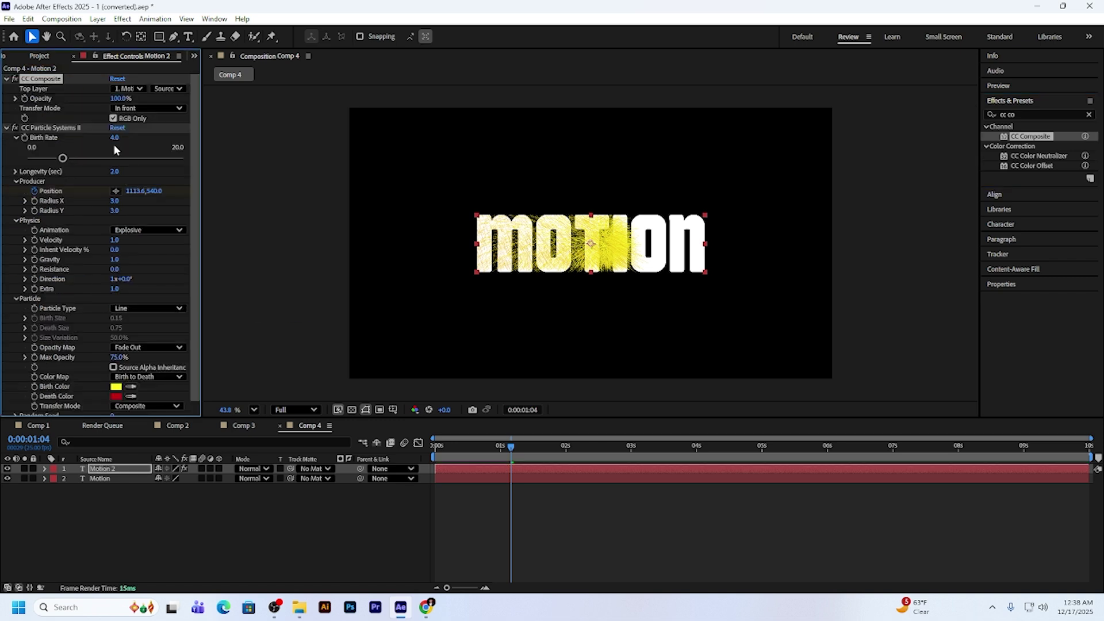
- Create a 1920 × 1080 px black solid and place it beneath both text layers
{"action": "right_click", "coordinate": [159, 530]}
{"action": "left_click", "coordinate": [134, 539]}
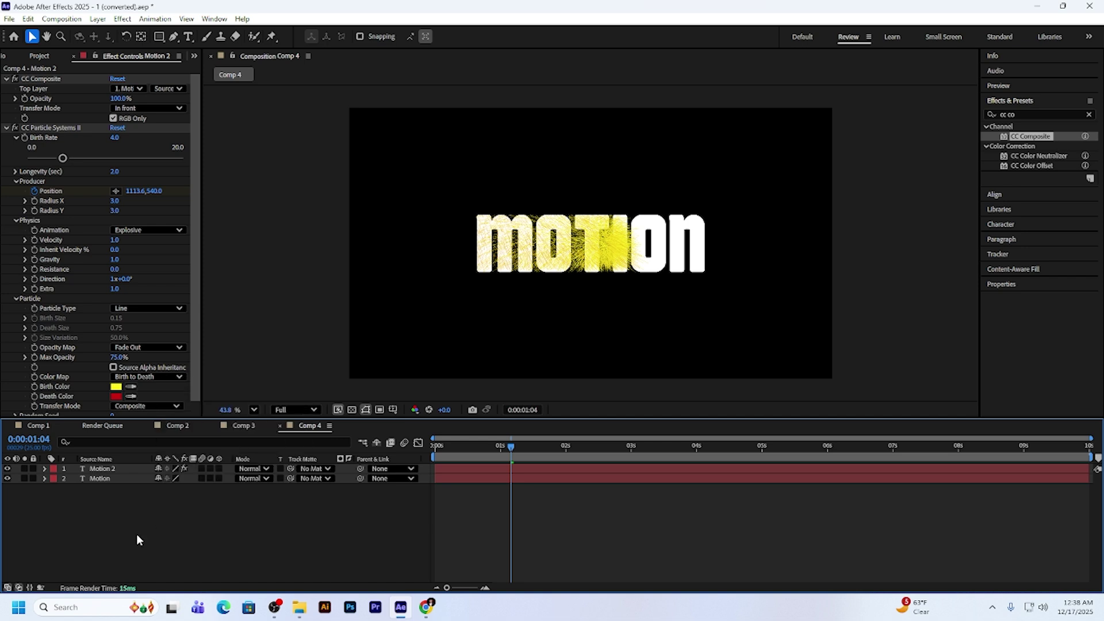
{"action": "right_click", "coordinate": [156, 539]}
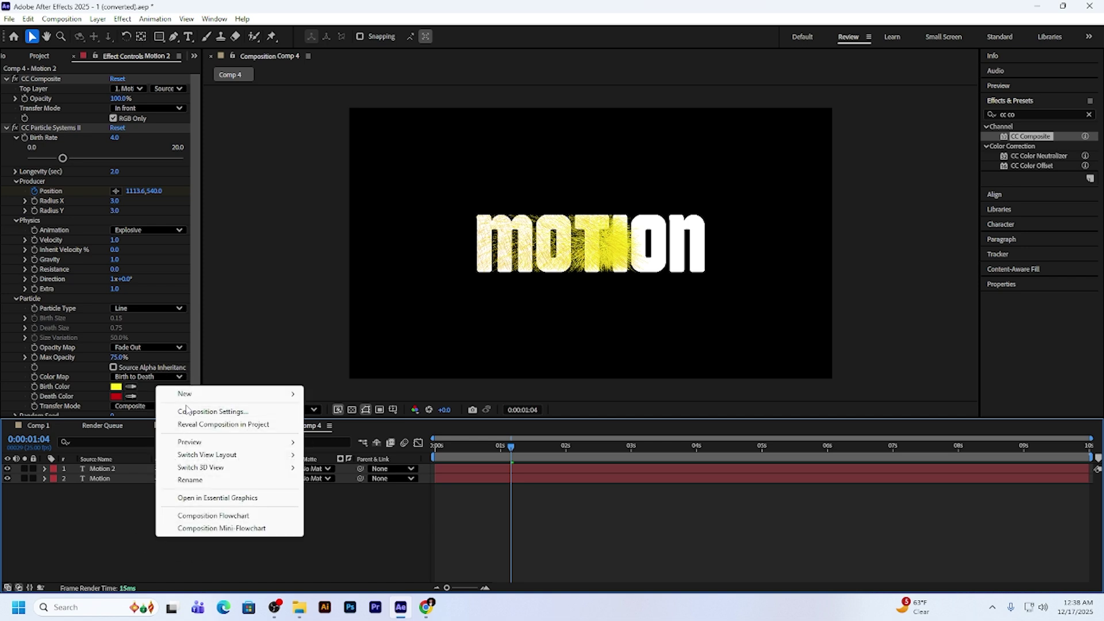
{"action": "mouse_move", "coordinate": [188, 397]}
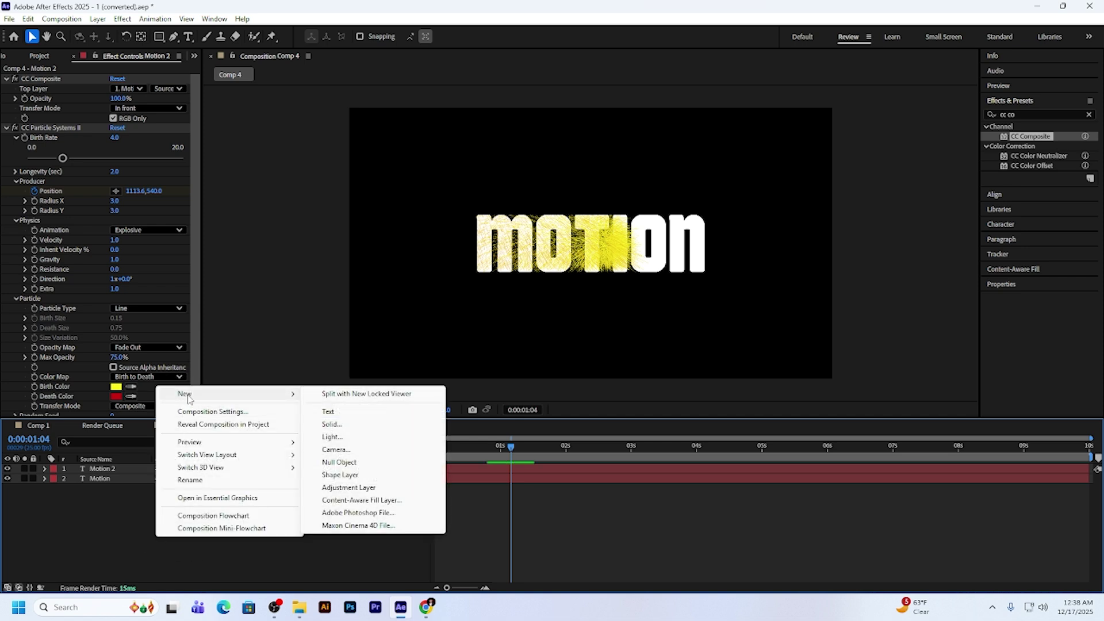
{"action": "left_click", "coordinate": [351, 429]}
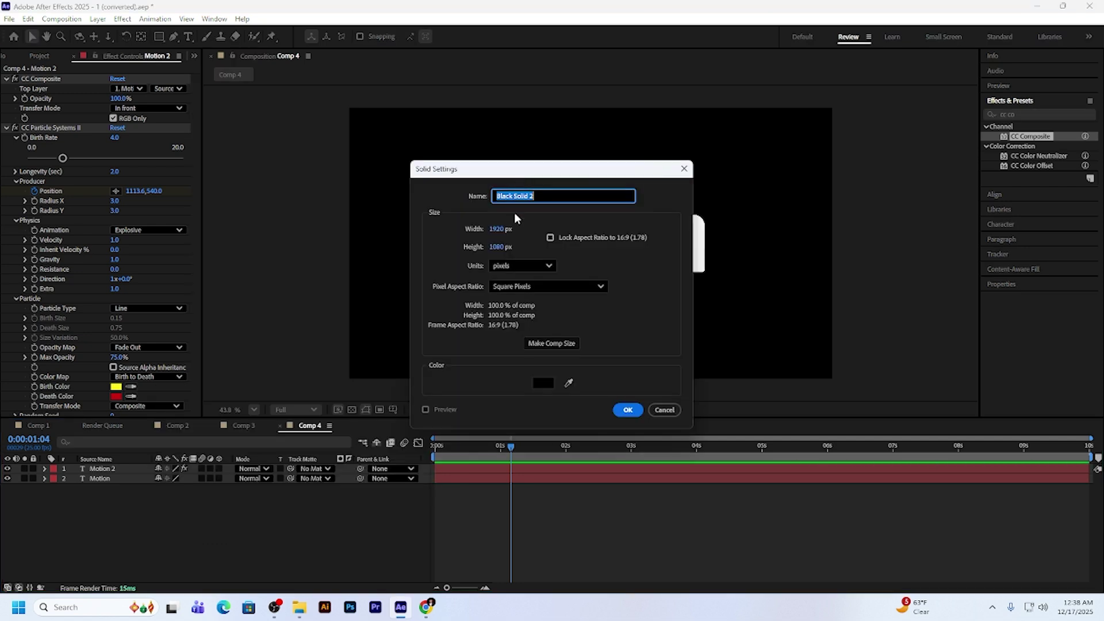
{"action": "left_click", "coordinate": [627, 412]}
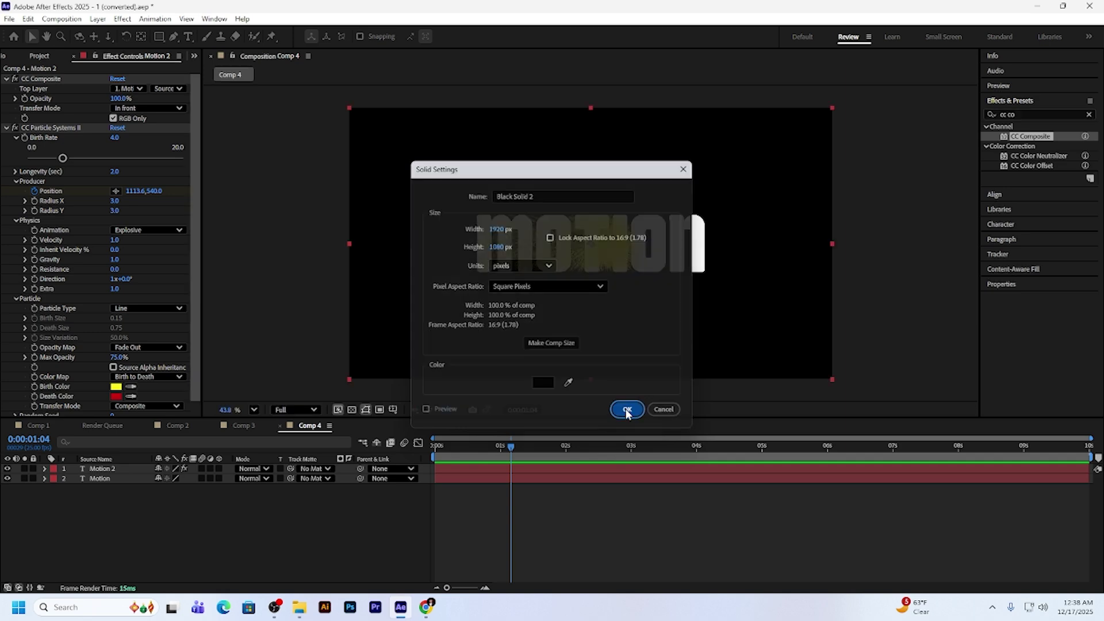
{"action": "left_click_drag", "start_coordinate": [124, 473], "coordinate": [132, 512]}
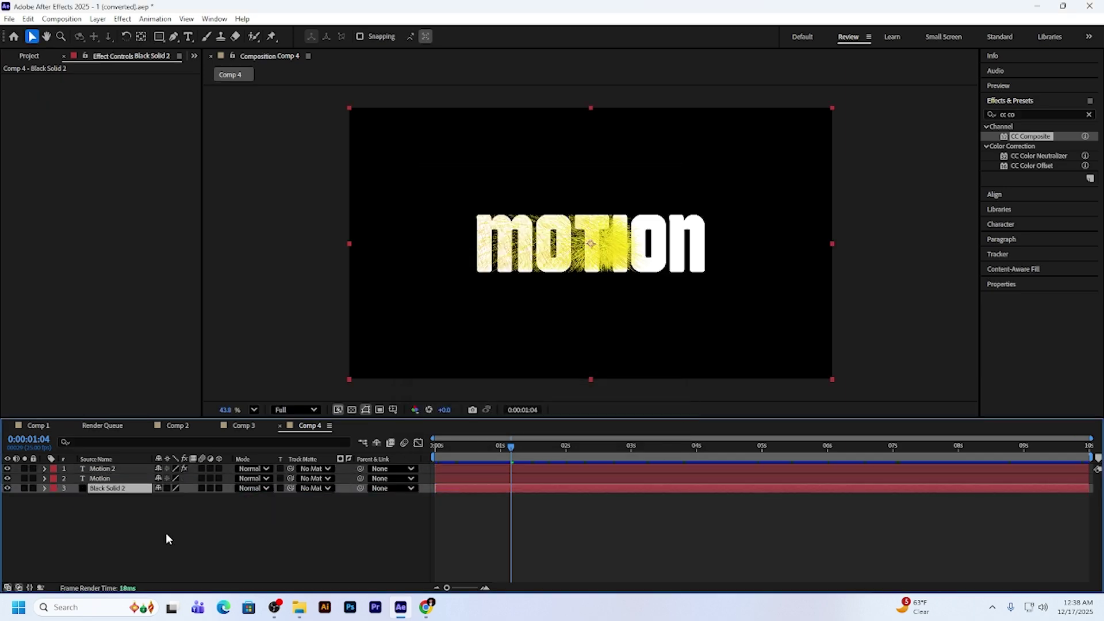
- Set the CC Composite top layer on Motion 2 to Black Solid 2 and preview the particle animation
{"action": "left_click", "coordinate": [110, 470]}
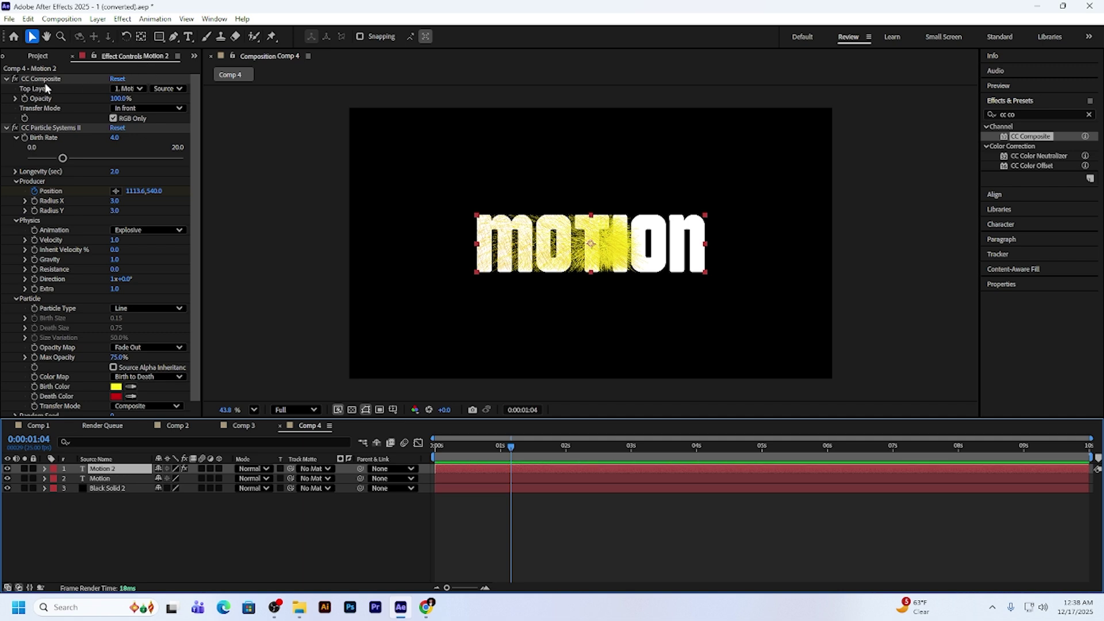
{"action": "left_click", "coordinate": [136, 88]}
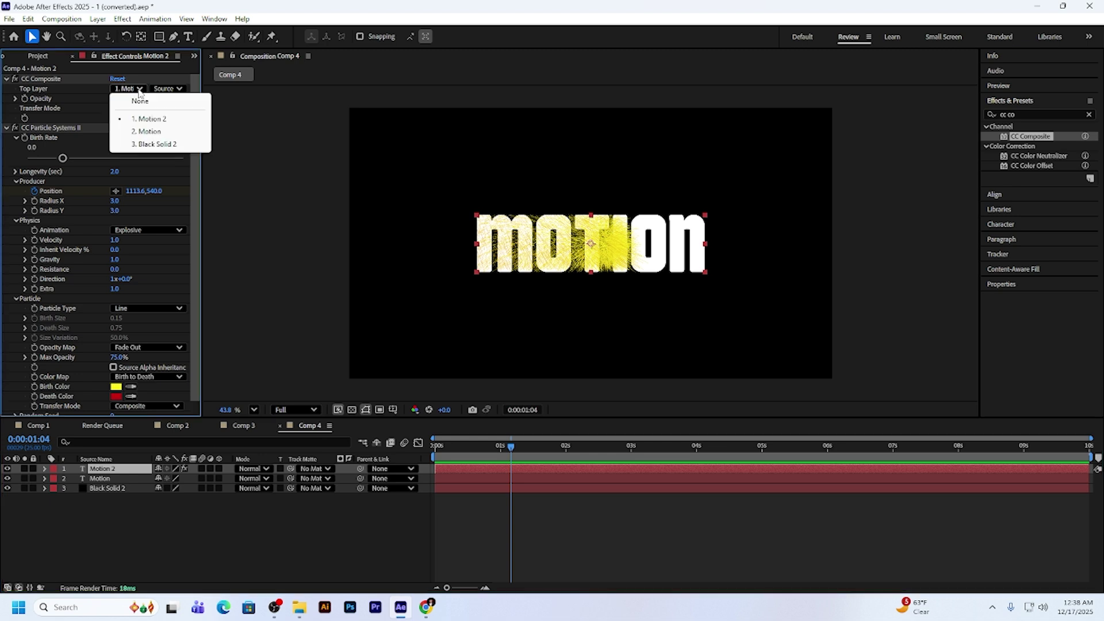
{"action": "left_click", "coordinate": [154, 144]}
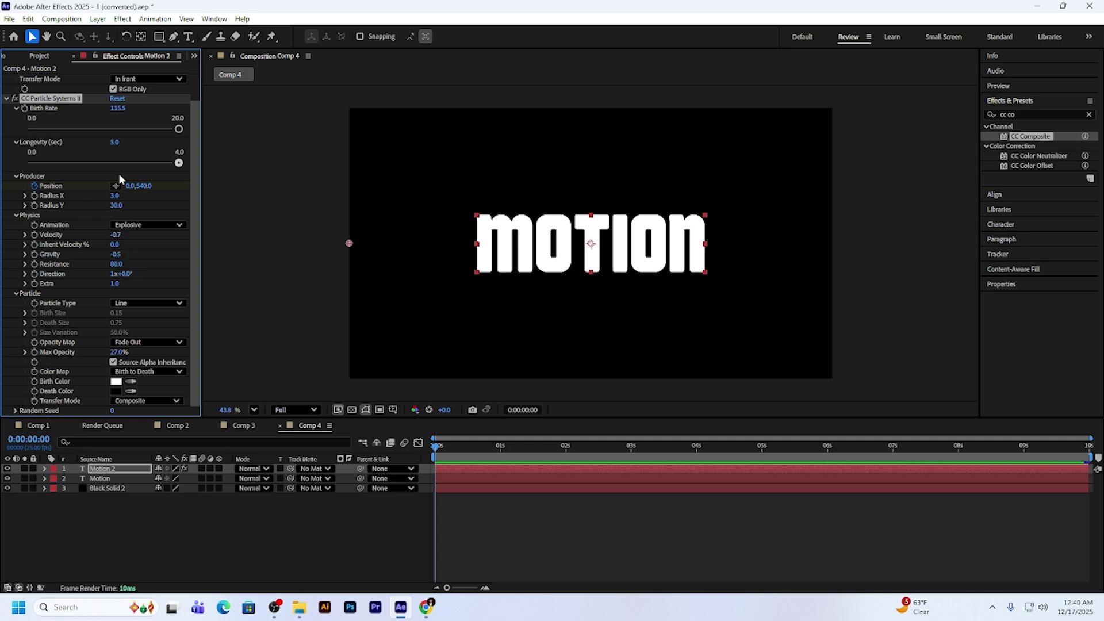
{"action": "key", "text": "space"}
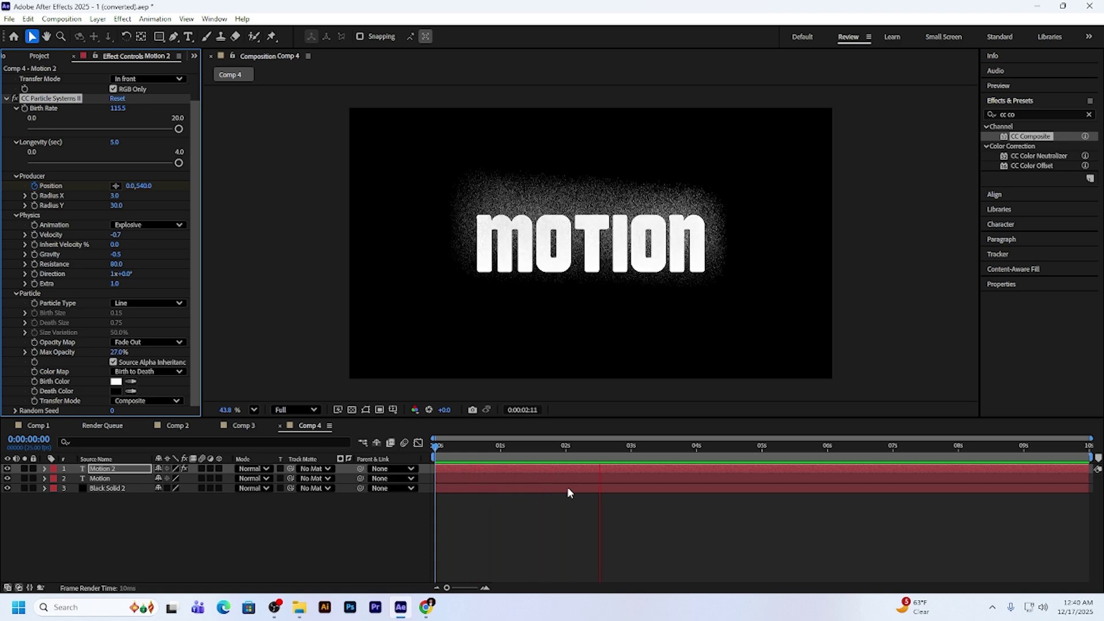
{"action": "left_click", "coordinate": [578, 470]}
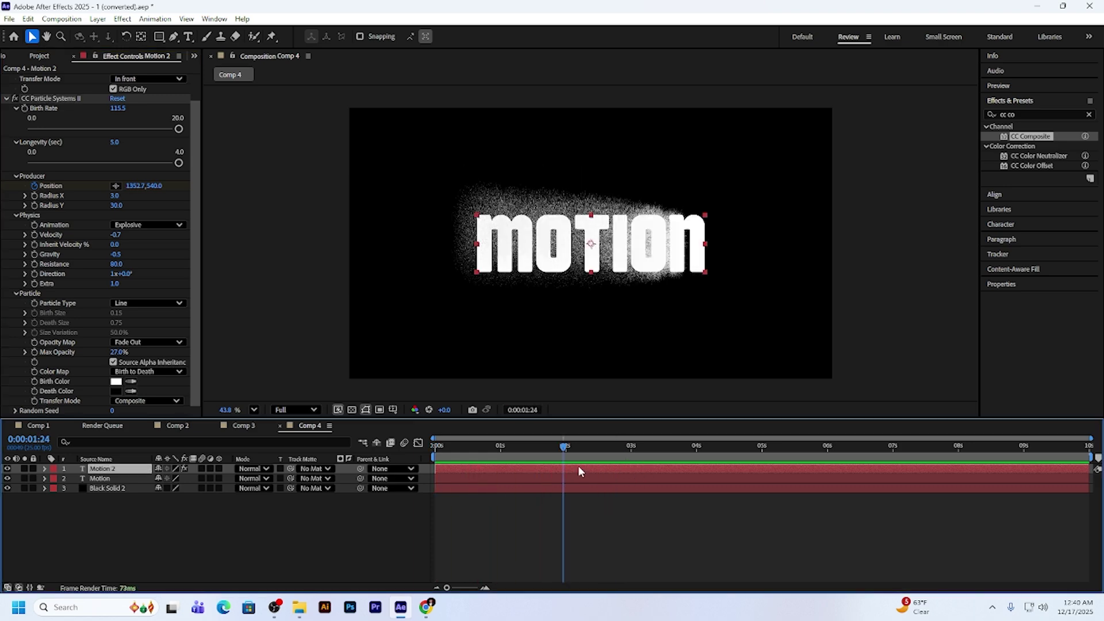
- Apply Easy Ease to both particle Position keyframes of Motion 2 and move the current time to frame 7
{"action": "key", "text": "u"}
{"action": "left_click_drag", "start_coordinate": [564, 446], "coordinate": [436, 492]}
{"action": "left_click", "coordinate": [475, 488]}
{"action": "key", "text": "Page_Up"}
{"action": "key", "text": "Page_Up"}
{"action": "key", "text": "Page_Up"}
{"action": "key", "text": "Page_Up"}
{"action": "key", "text": "Page_Up"}
{"action": "key", "text": "Page_Up"}
{"action": "key", "text": "Page_Up"}
{"action": "key", "text": "Page_Up"}
{"action": "key", "text": "Page_Up"}
{"action": "key", "text": "Page_Up"}
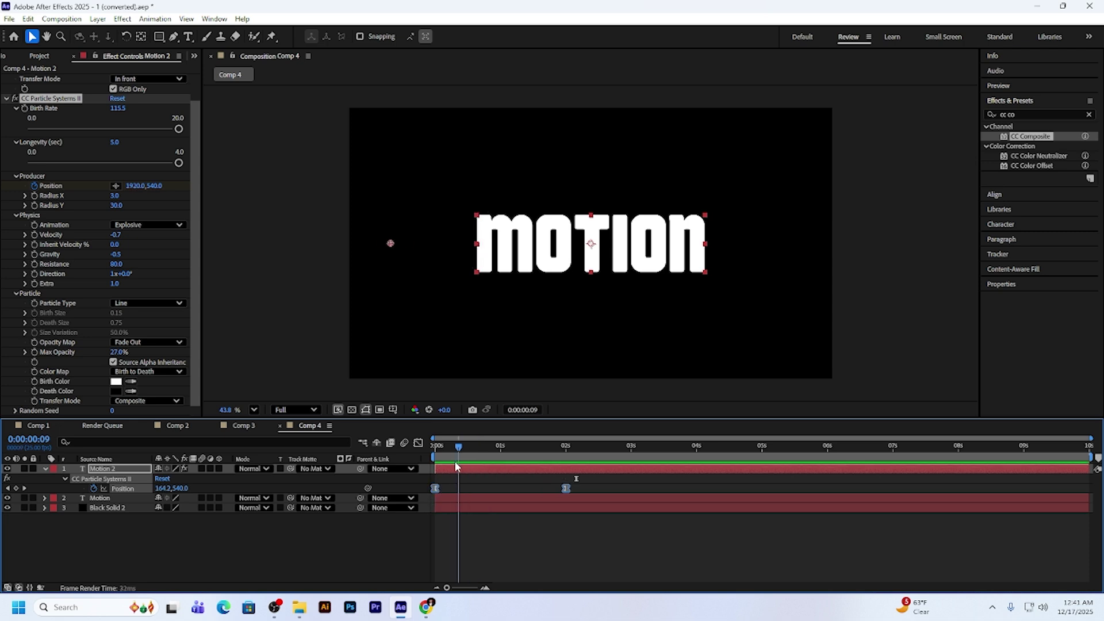
- Apply the Linear Wipe animation preset to the Motion text layer and preview the wipe
{"action": "left_click", "coordinate": [99, 499]}
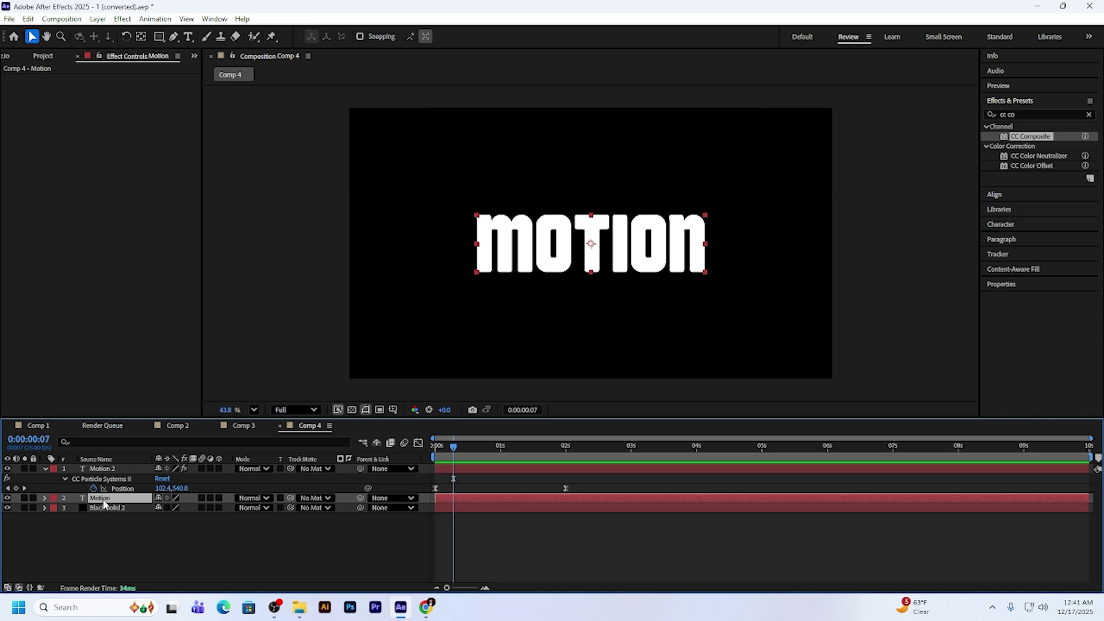
{"action": "left_click", "coordinate": [1088, 113]}
{"action": "type", "text": "l"}
{"action": "left_click", "coordinate": [990, 114]}
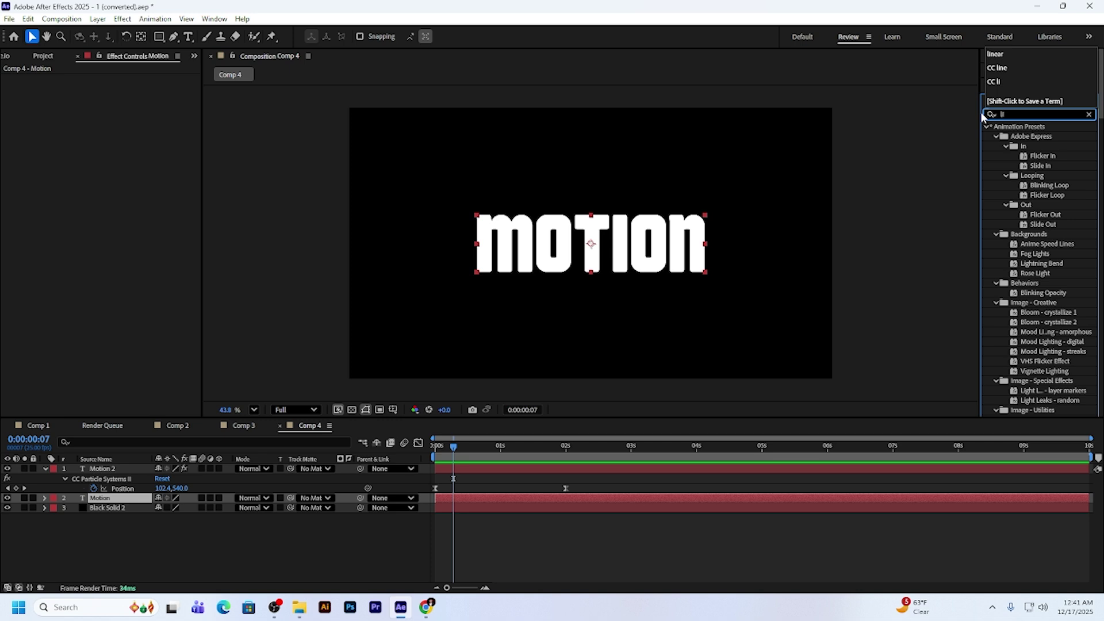
{"action": "type", "text": "inear"}
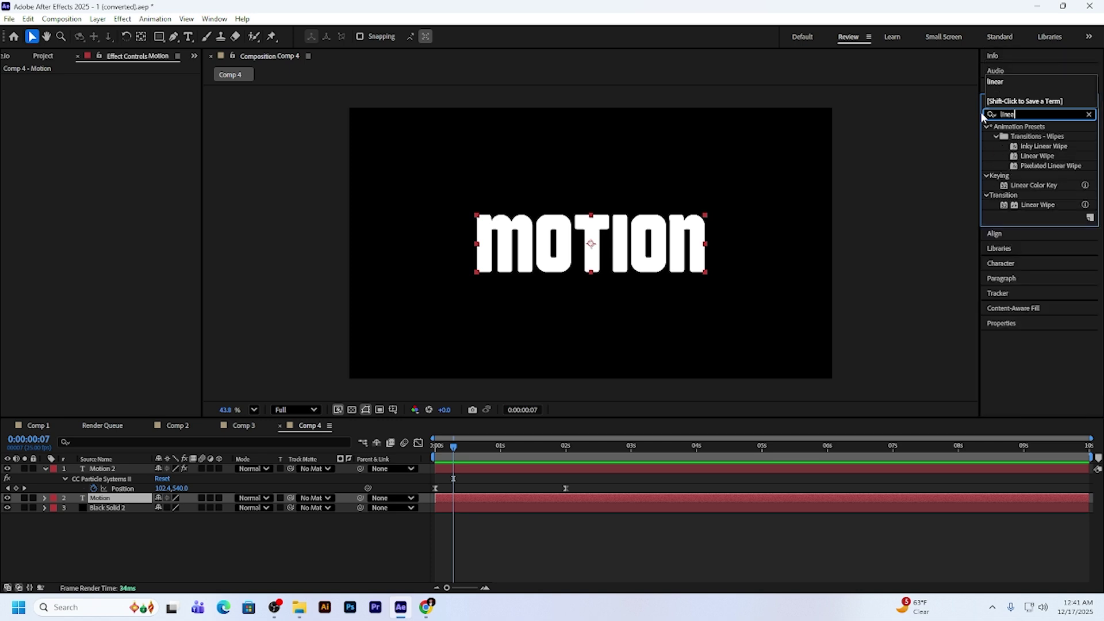
{"action": "double_click", "coordinate": [1040, 156]}
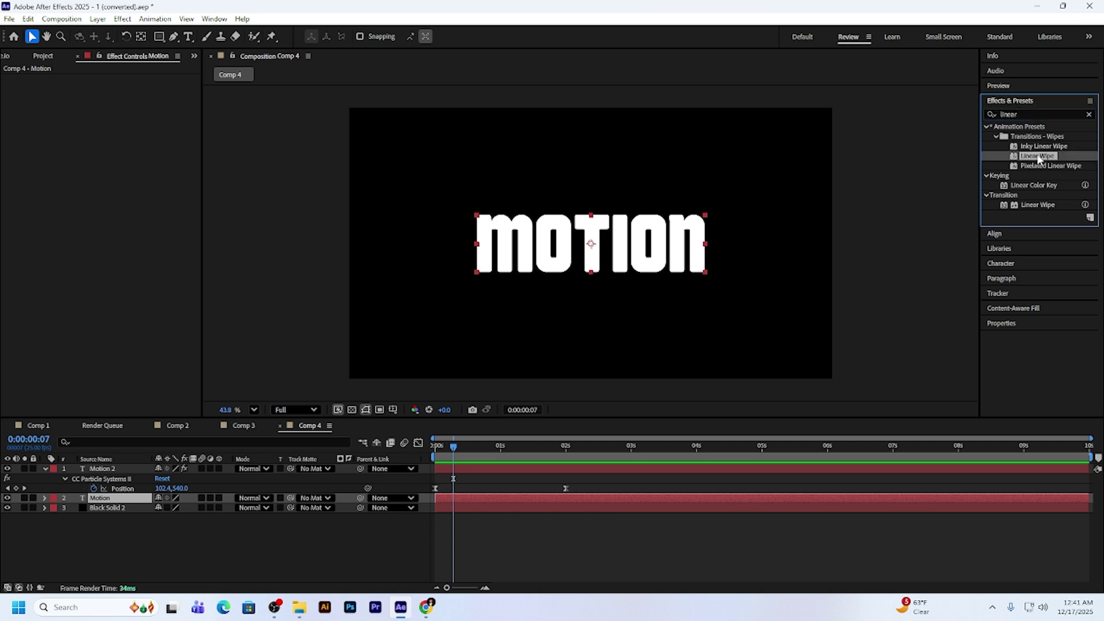
{"action": "left_click_drag", "start_coordinate": [477, 458], "coordinate": [482, 458]}
{"action": "key", "text": "space"}
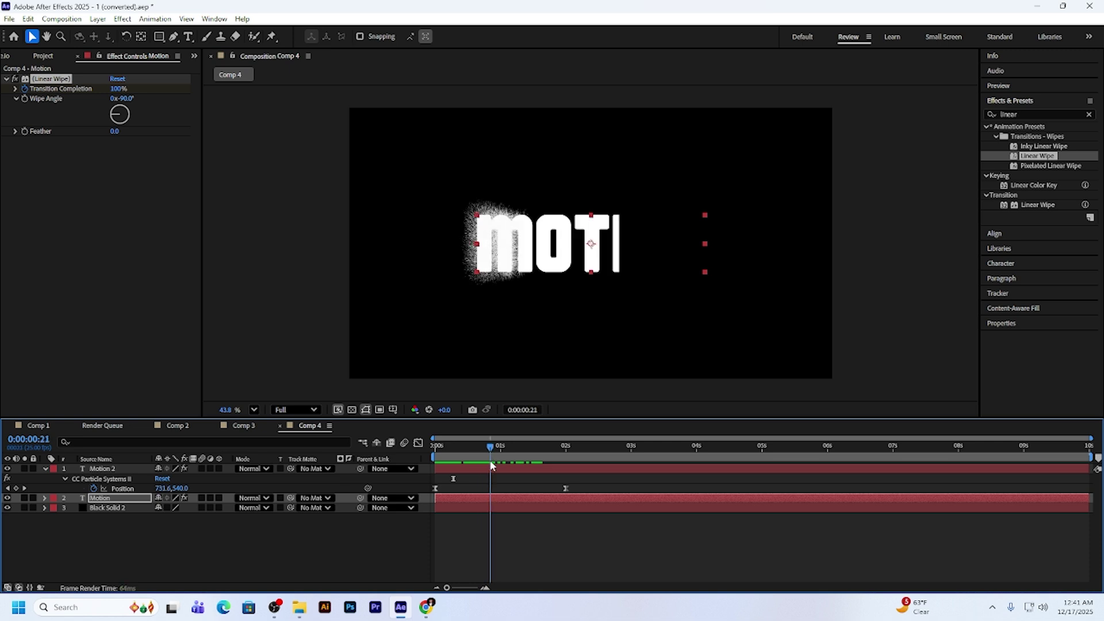
- Reveal the Motion layer's keyframes and delete both preset Transition Completion keyframes of the Linear Wipe
{"action": "key", "text": "Home"}
{"action": "key", "text": "u"}
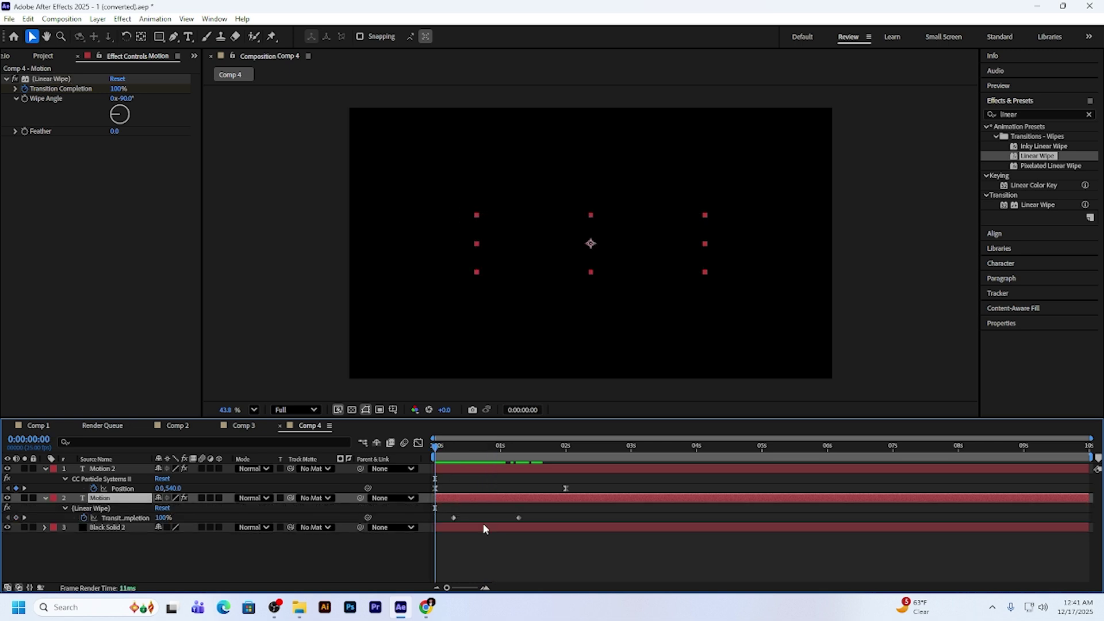
{"action": "left_click_drag", "start_coordinate": [557, 515], "coordinate": [441, 518]}
{"action": "key", "text": "Delete"}
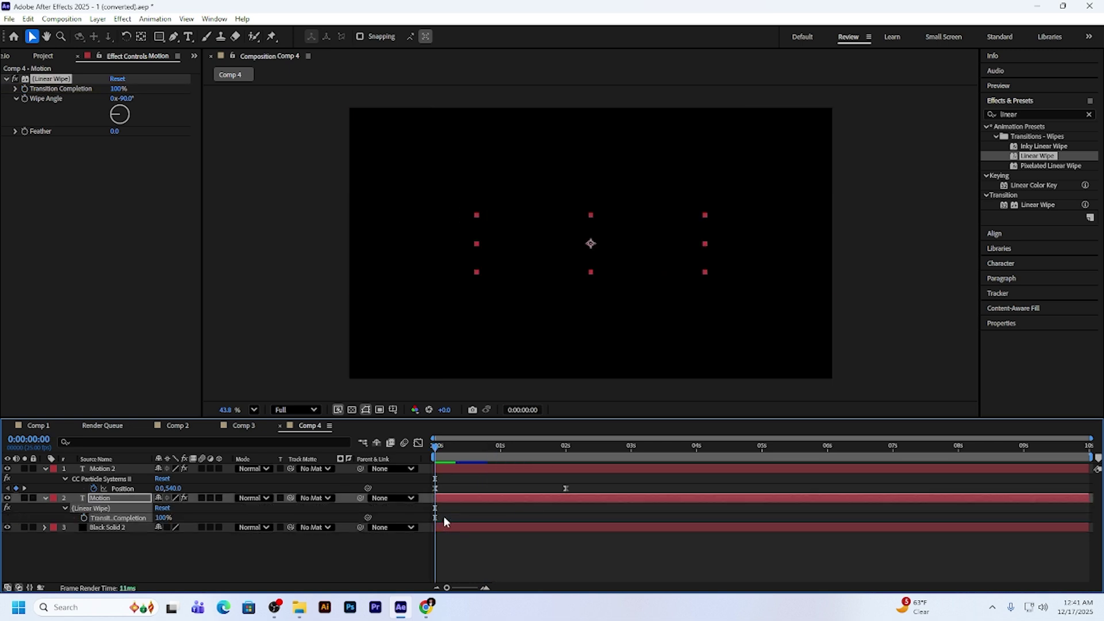
- Keyframe the Linear Wipe's Transition Completion from 0% at 0 seconds to 100% at 2 seconds
{"action": "left_click", "coordinate": [24, 89]}
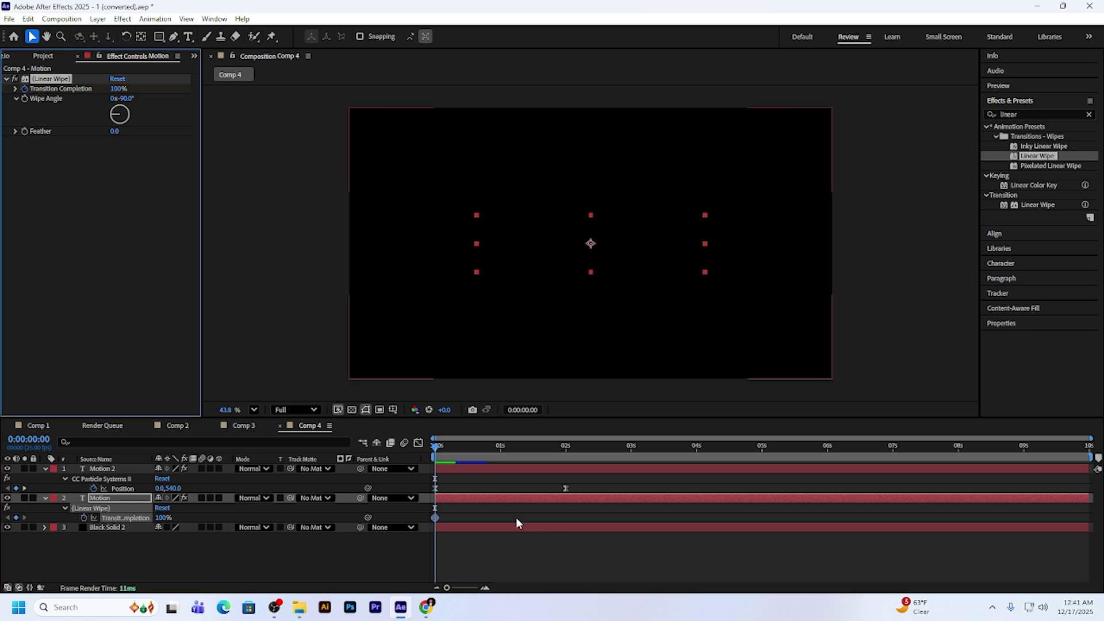
{"action": "left_click", "coordinate": [119, 89]}
{"action": "type", "text": "0"}
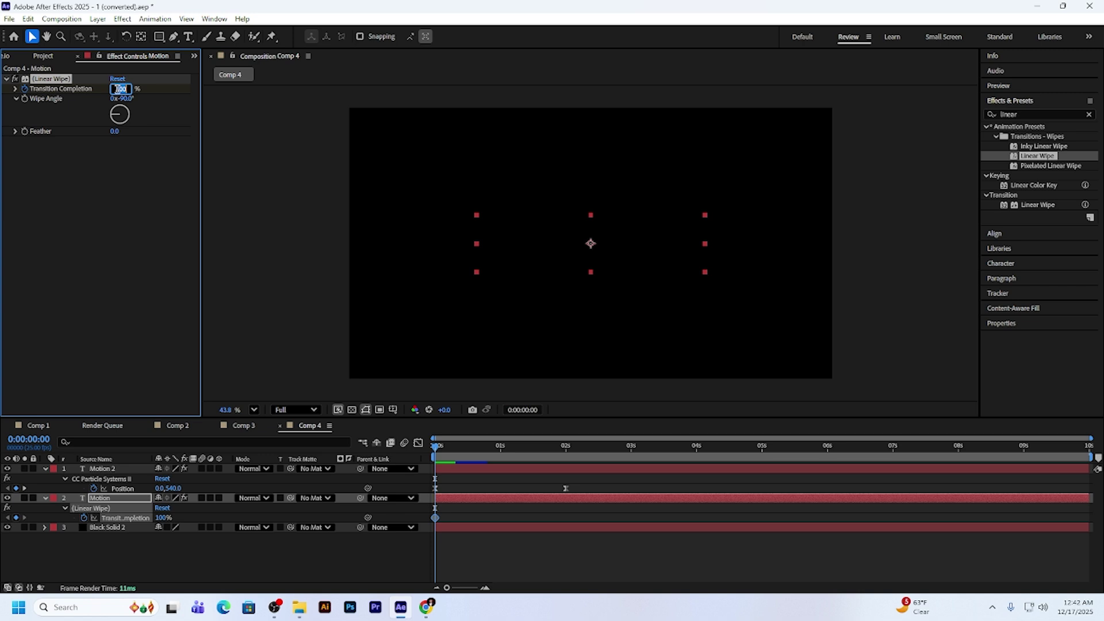
{"action": "key", "text": "Return"}
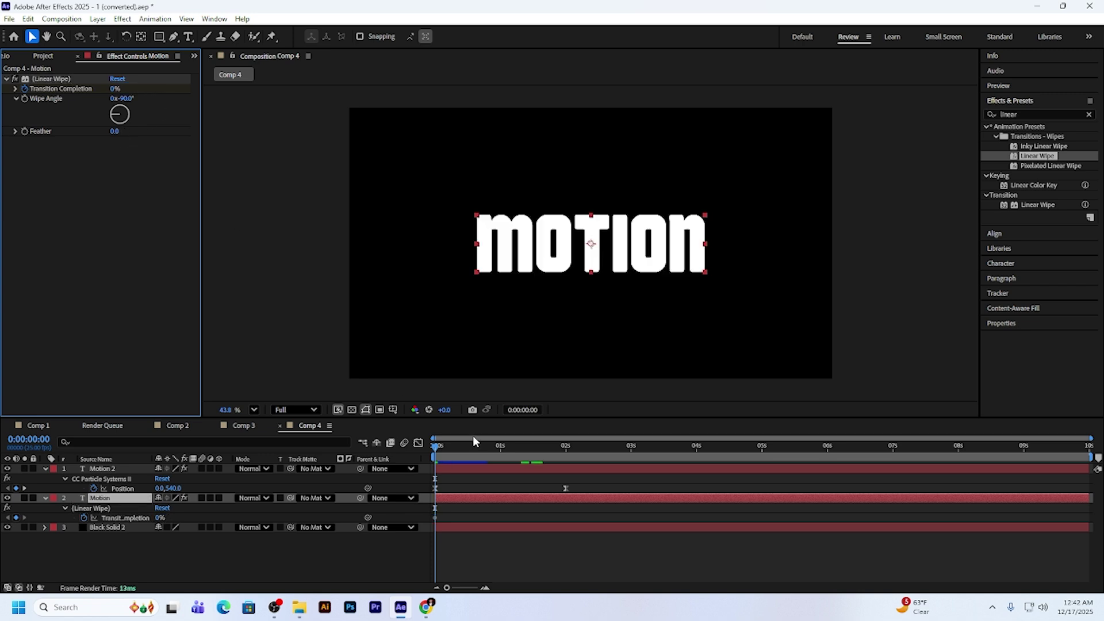
{"action": "left_click_drag", "start_coordinate": [440, 456], "coordinate": [566, 497]}
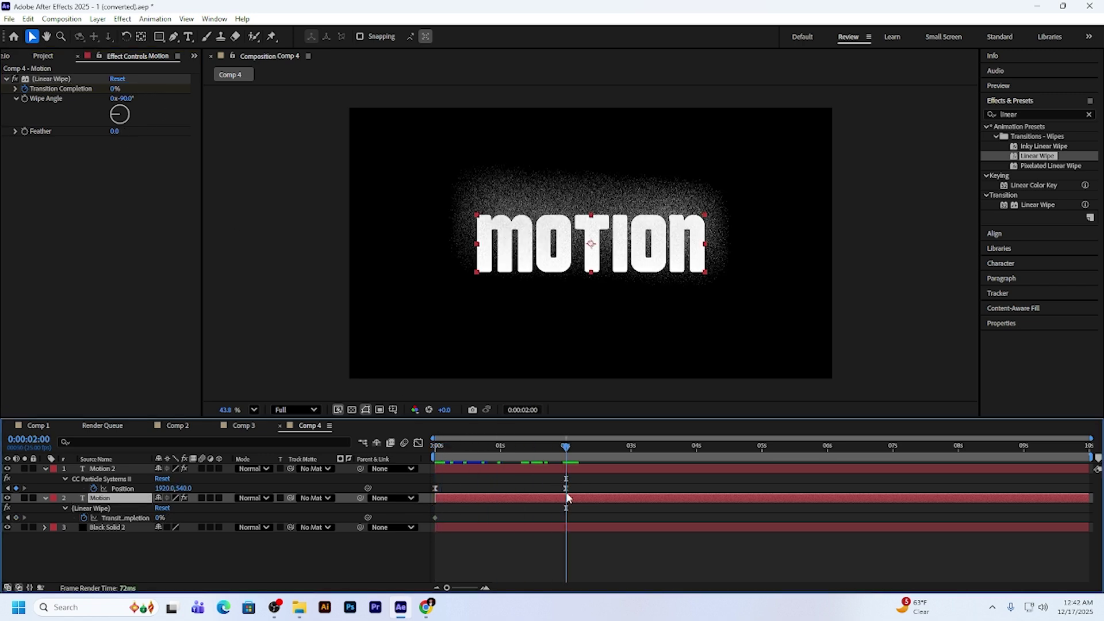
{"action": "left_click_drag", "start_coordinate": [114, 90], "coordinate": [335, 129]}
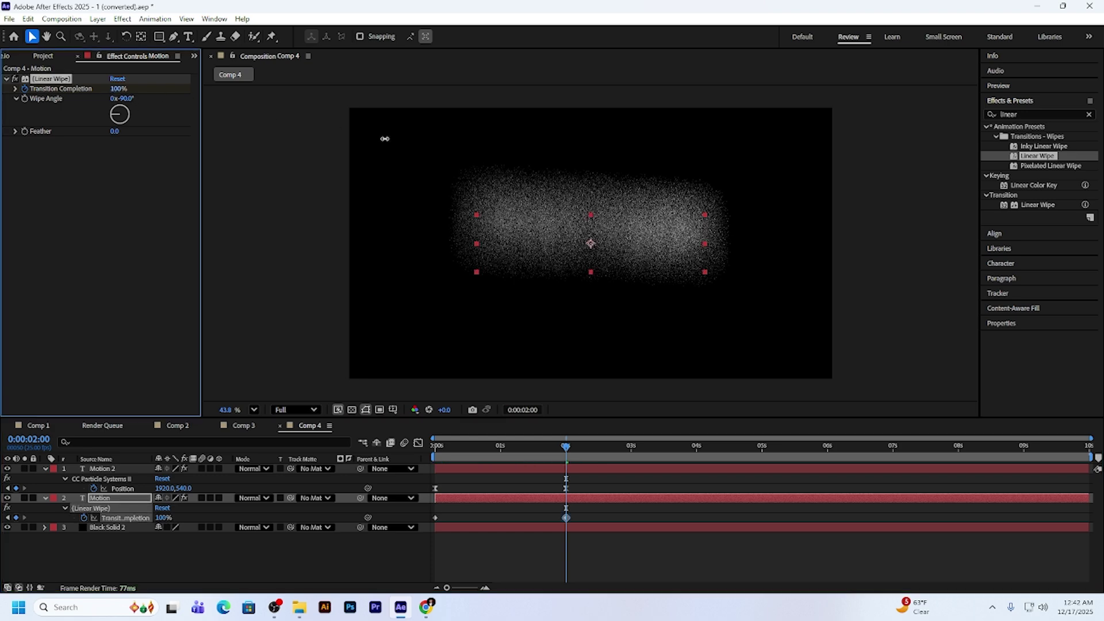
- Set the Linear Wipe's wipe angle to 90° and check the disintegration from the start up to frame 20
{"action": "left_click_drag", "start_coordinate": [567, 506], "coordinate": [565, 457]}
{"action": "left_click", "coordinate": [127, 100]}
{"action": "type", "text": "90"}
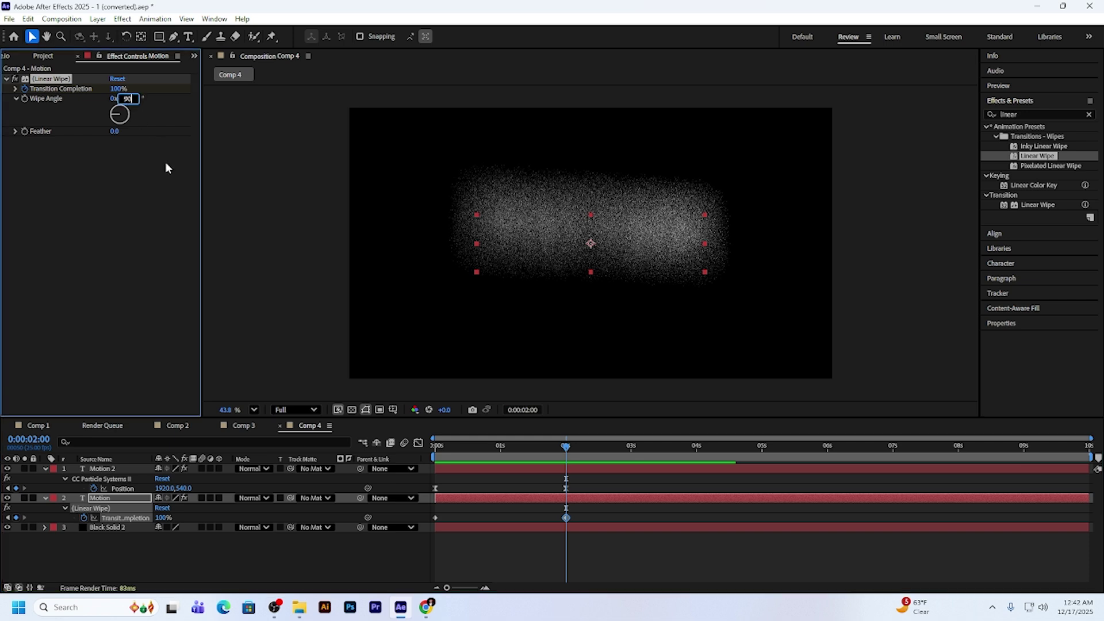
{"action": "left_click", "coordinate": [162, 153]}
{"action": "left_click_drag", "start_coordinate": [562, 453], "coordinate": [426, 463]}
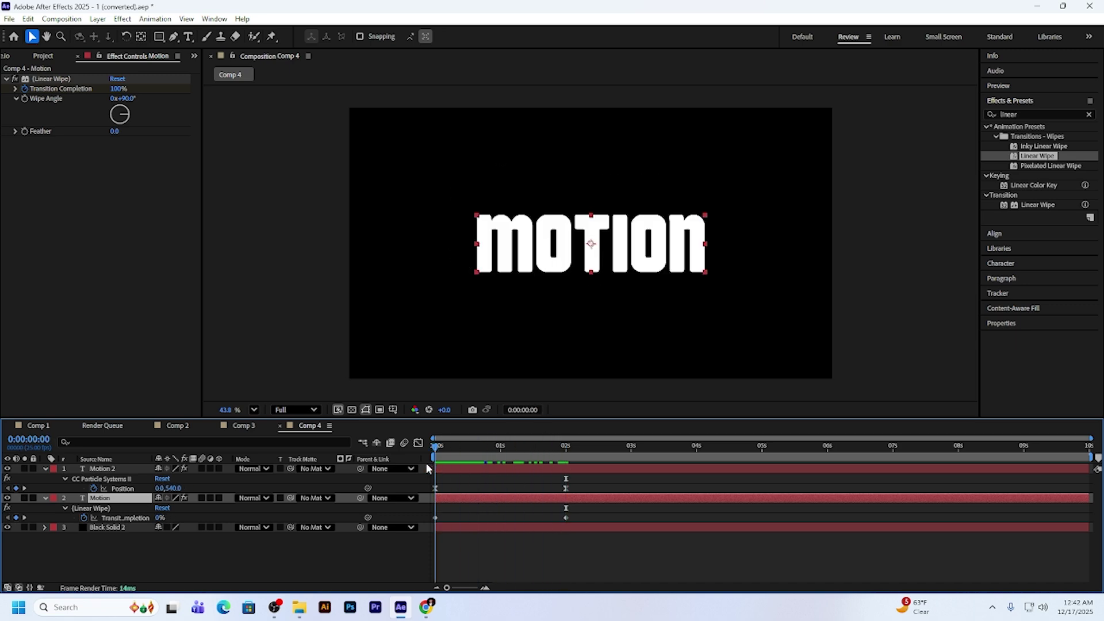
{"action": "key", "text": "space"}
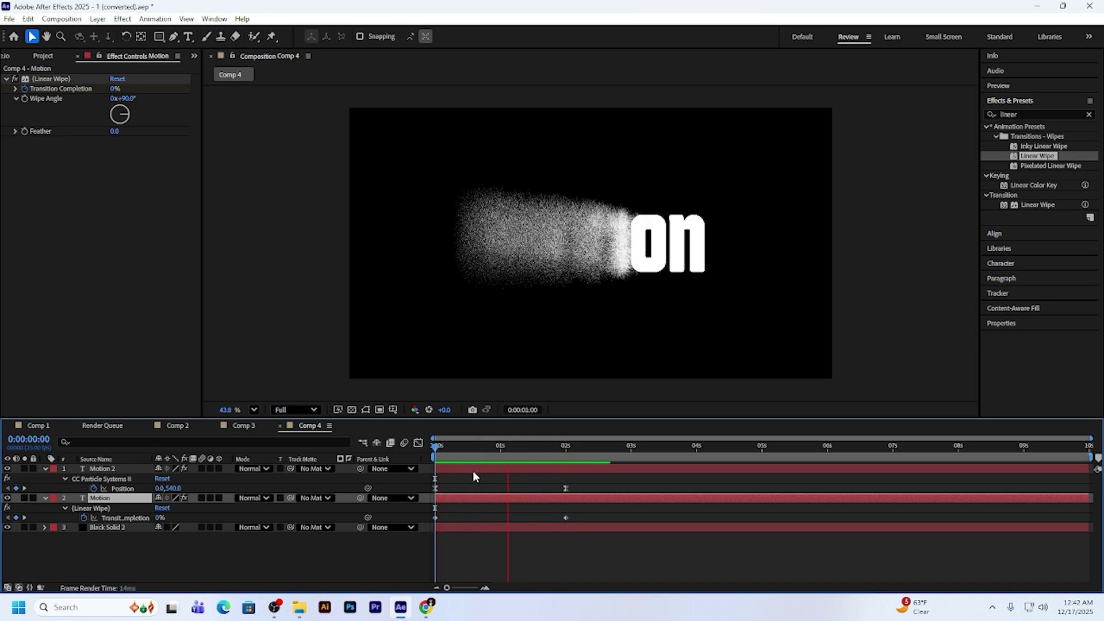
{"action": "left_click", "coordinate": [448, 453]}
{"action": "left_click_drag", "start_coordinate": [448, 453], "coordinate": [487, 456]}
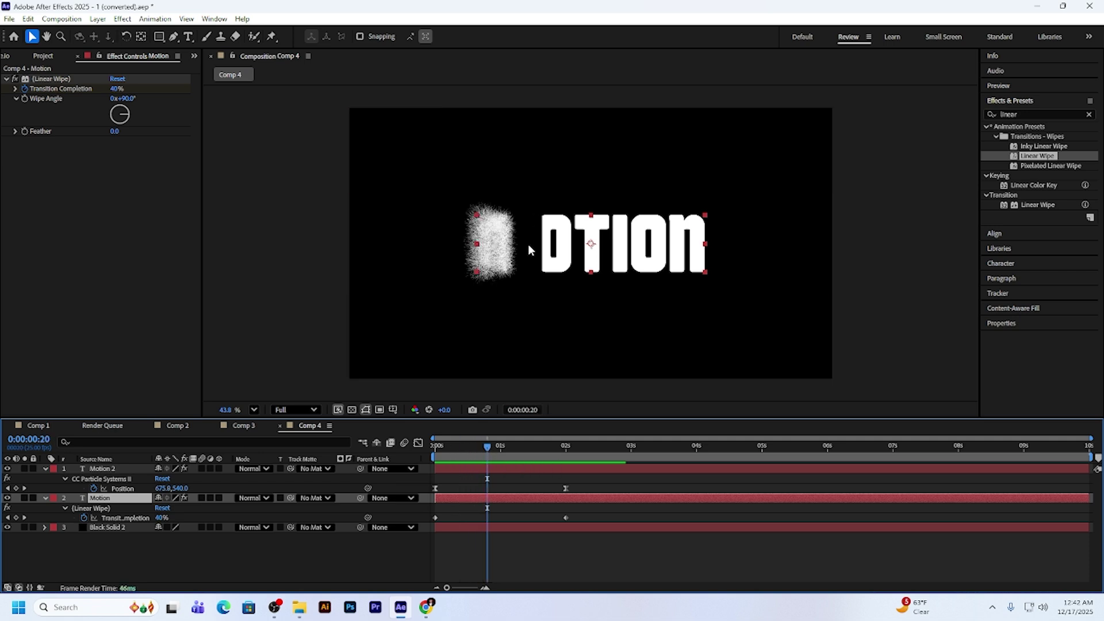
- Retime the Linear Wipe's Transition Completion keyframes to start at frame 19 and end just past 2 seconds
{"action": "left_click_drag", "start_coordinate": [579, 513], "coordinate": [488, 473]}
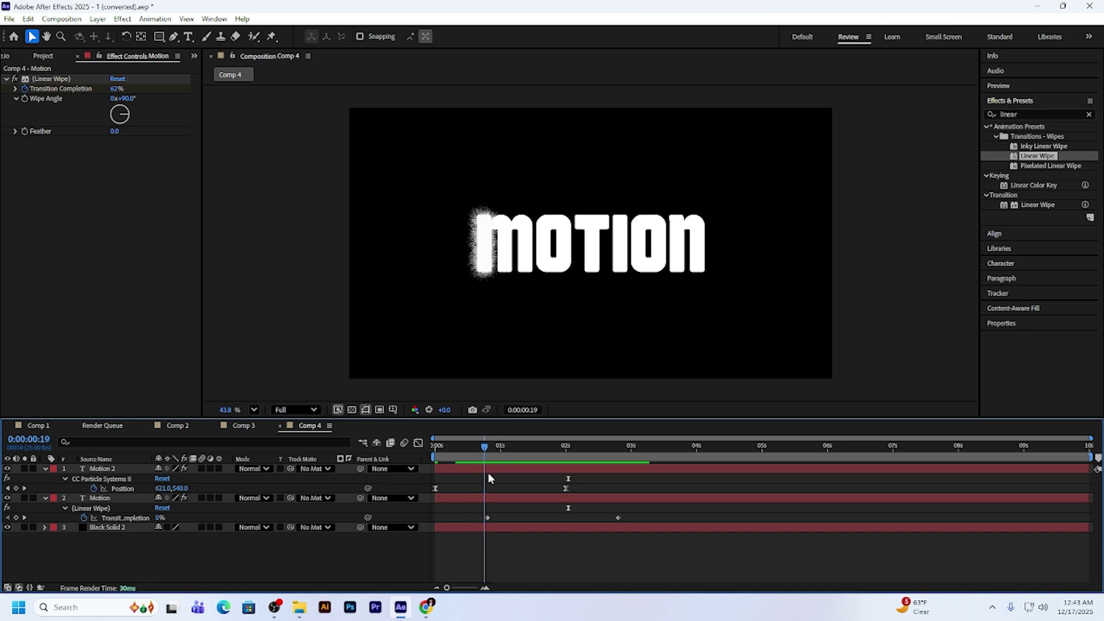
{"action": "left_click_drag", "start_coordinate": [640, 521], "coordinate": [486, 521]}
{"action": "left_click", "coordinate": [642, 519]}
{"action": "left_click_drag", "start_coordinate": [613, 517], "coordinate": [568, 518]}
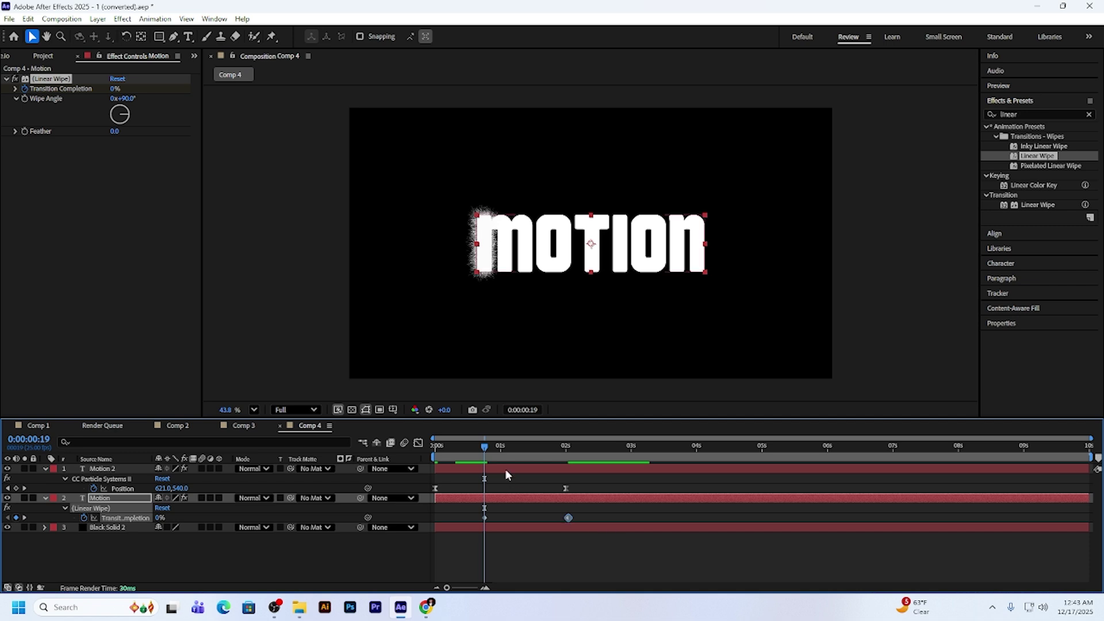
- Move the first Transition Completion keyframe back to about frame 2, checking the wipe against the particles around 1 second
{"action": "left_click", "coordinate": [467, 458]}
{"action": "left_click_drag", "start_coordinate": [467, 458], "coordinate": [483, 475]}
{"action": "left_click_drag", "start_coordinate": [485, 517], "coordinate": [461, 517]}
{"action": "left_click_drag", "start_coordinate": [483, 457], "coordinate": [500, 461]}
{"action": "mouse_move", "coordinate": [461, 517]}
{"action": "left_mouse_down"}
{"action": "mouse_move", "coordinate": [477, 517]}
{"action": "mouse_move", "coordinate": [441, 514]}
{"action": "left_mouse_up"}
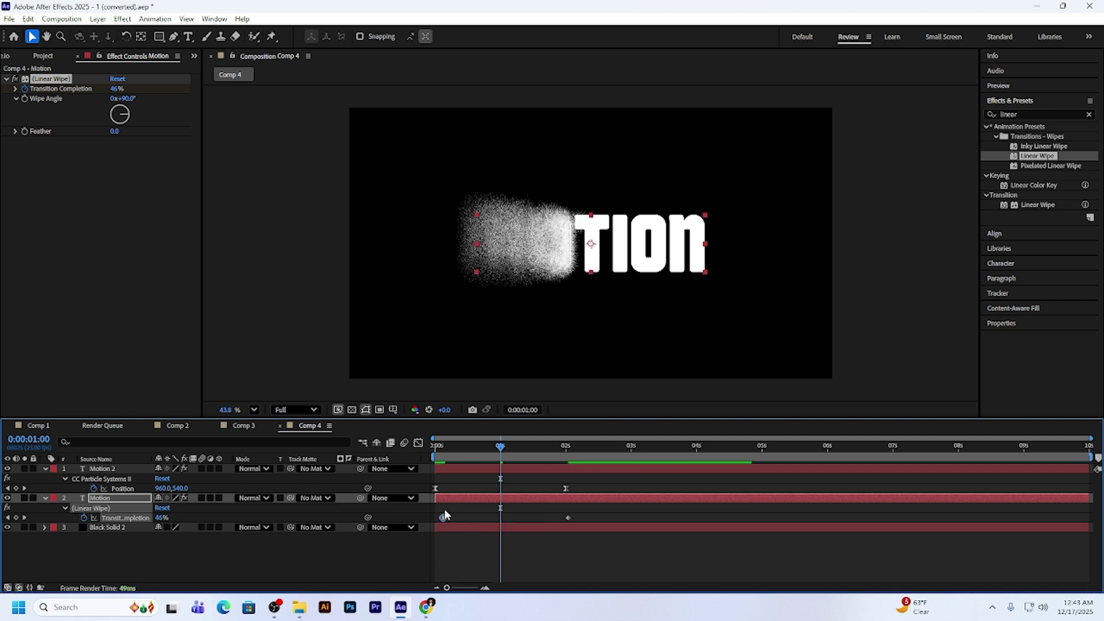
{"action": "mouse_move", "coordinate": [498, 457]}
{"action": "left_mouse_down"}
{"action": "mouse_move", "coordinate": [423, 460]}
{"action": "mouse_move", "coordinate": [504, 467]}
{"action": "mouse_move", "coordinate": [490, 471]}
{"action": "left_mouse_up"}
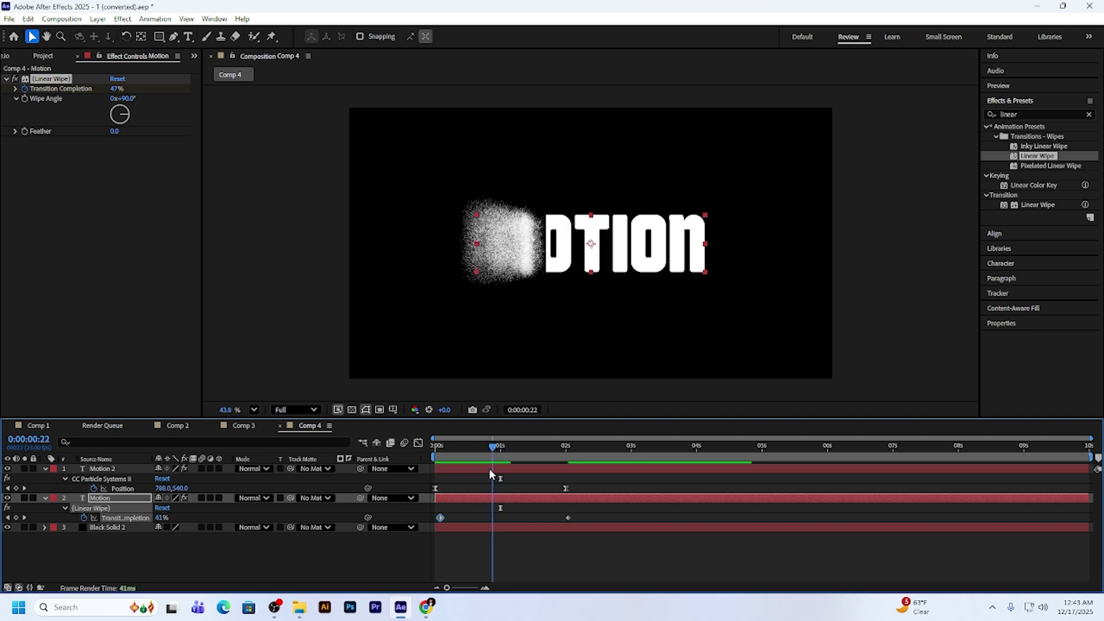
- Set the Linear Wipe's feather to 100 and preview the softened wipe edge
{"action": "left_click", "coordinate": [116, 131]}
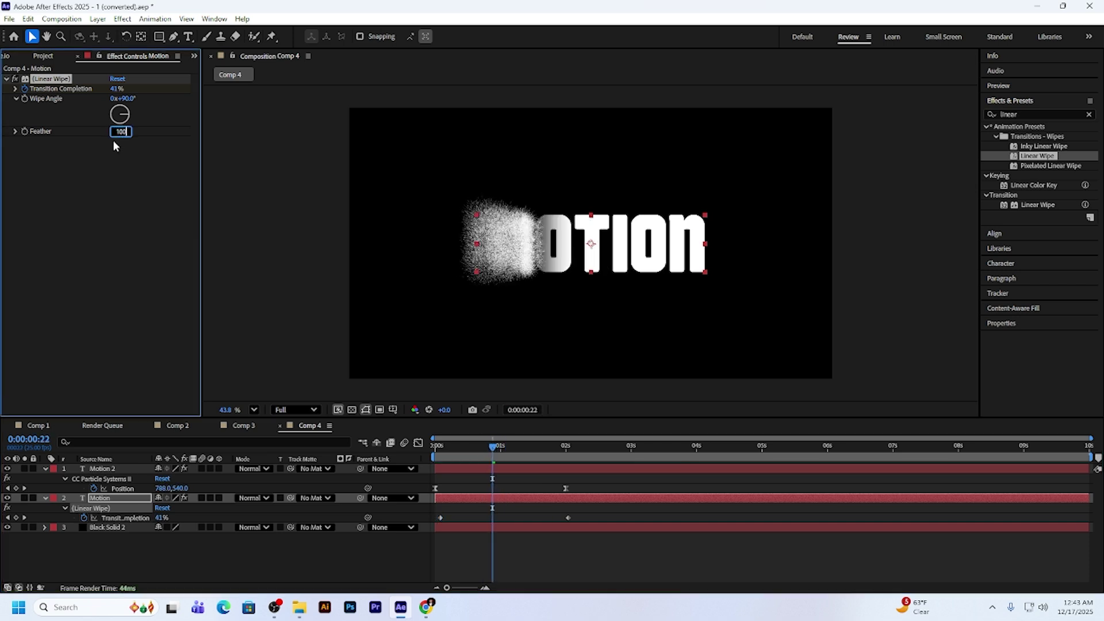
{"action": "key", "text": "Return"}
{"action": "key", "text": "space"}
- Apply Easy Ease to both Transition Completion keyframes of the Motion layer and preview the disintegration
{"action": "left_click", "coordinate": [510, 487]}
{"action": "left_click", "coordinate": [439, 517]}
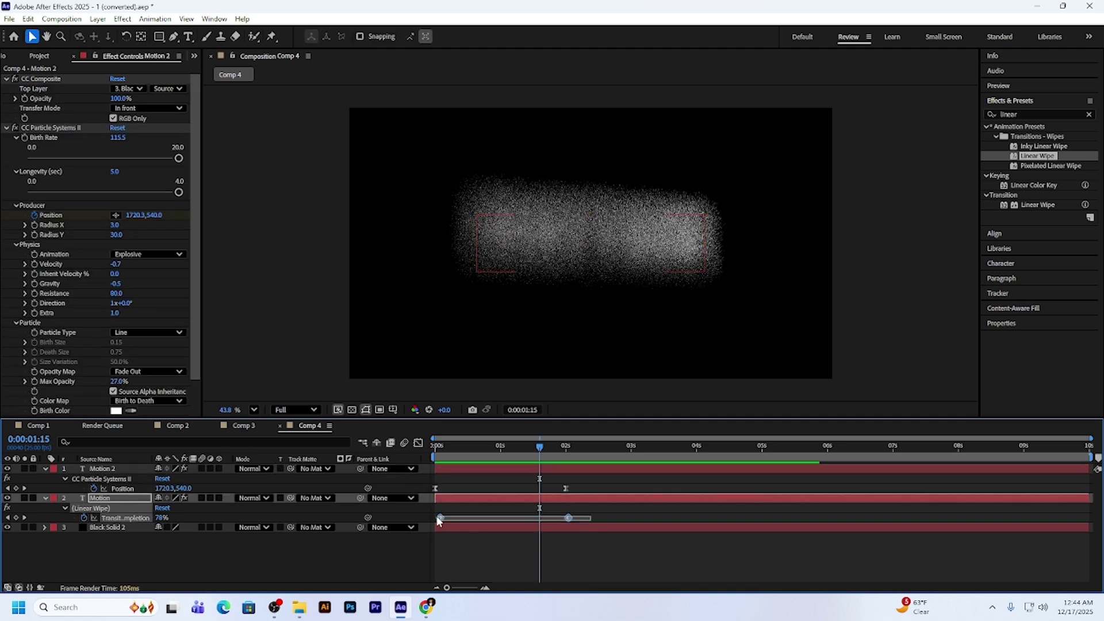
{"action": "key", "text": "F9"}
{"action": "left_click", "coordinate": [476, 547]}
{"action": "left_click", "coordinate": [536, 446]}
{"action": "key", "text": "space"}
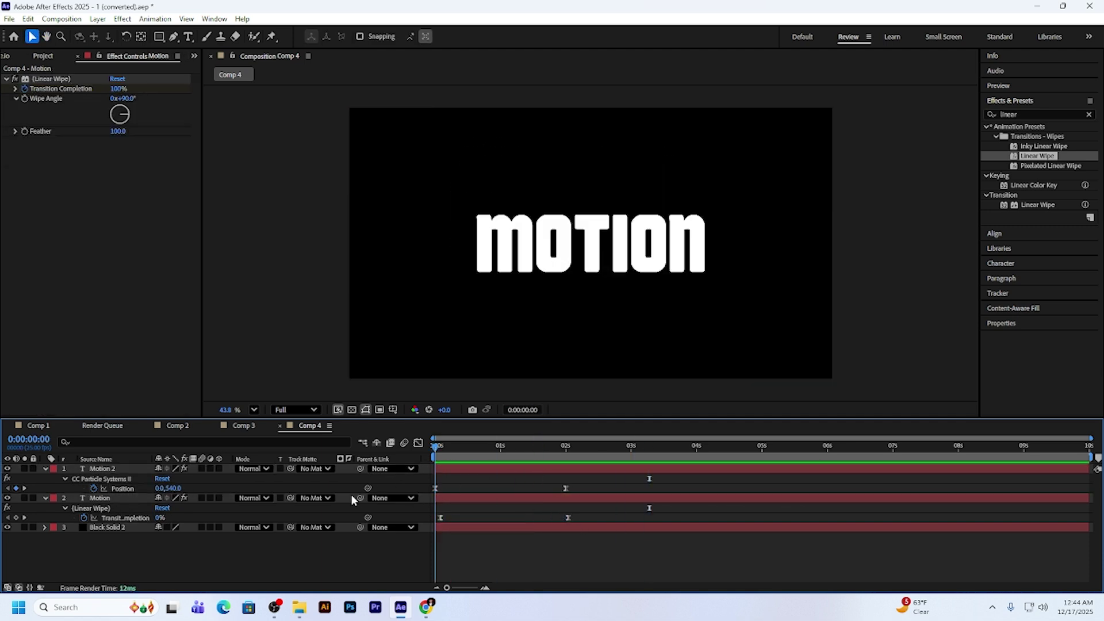
{"action": "key", "text": "space"}
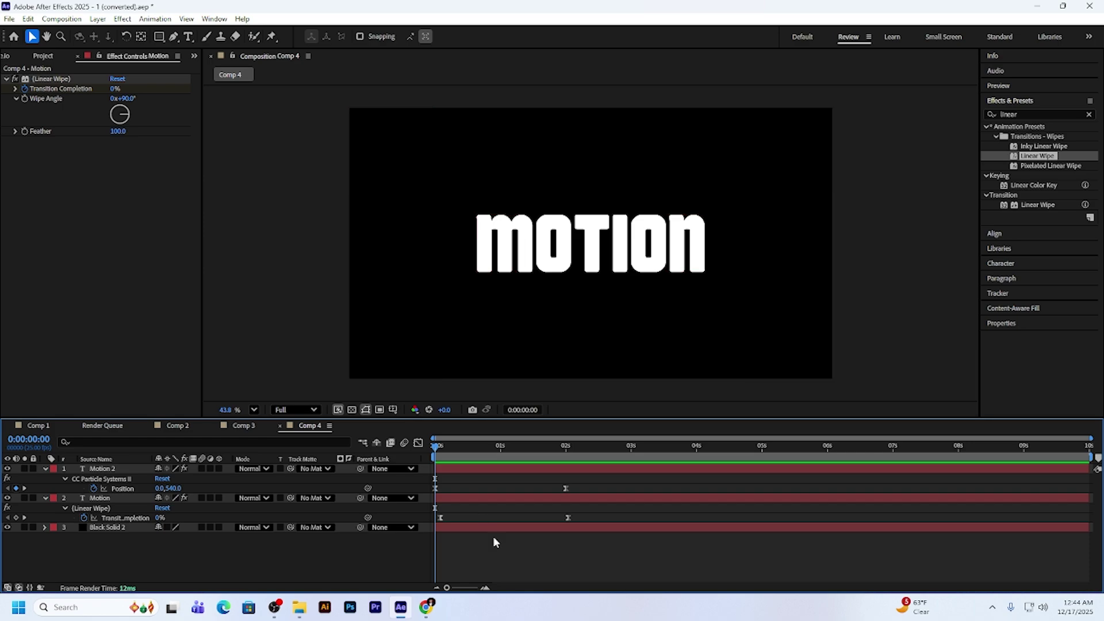